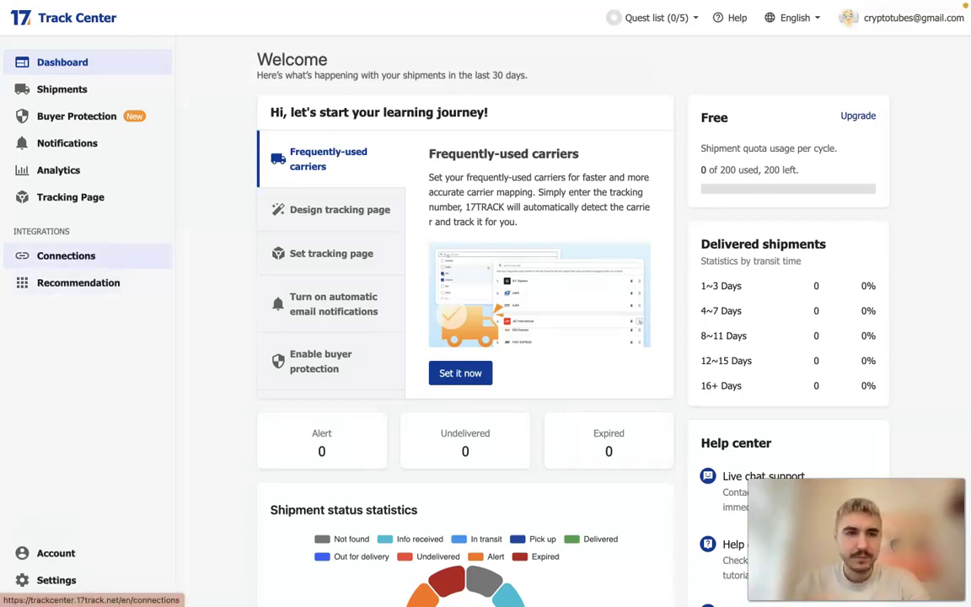
- Open Connections to see store moneytooll connected and digitalmarket-1598 expired
{"action": "left_click", "coordinate": [66, 256]}
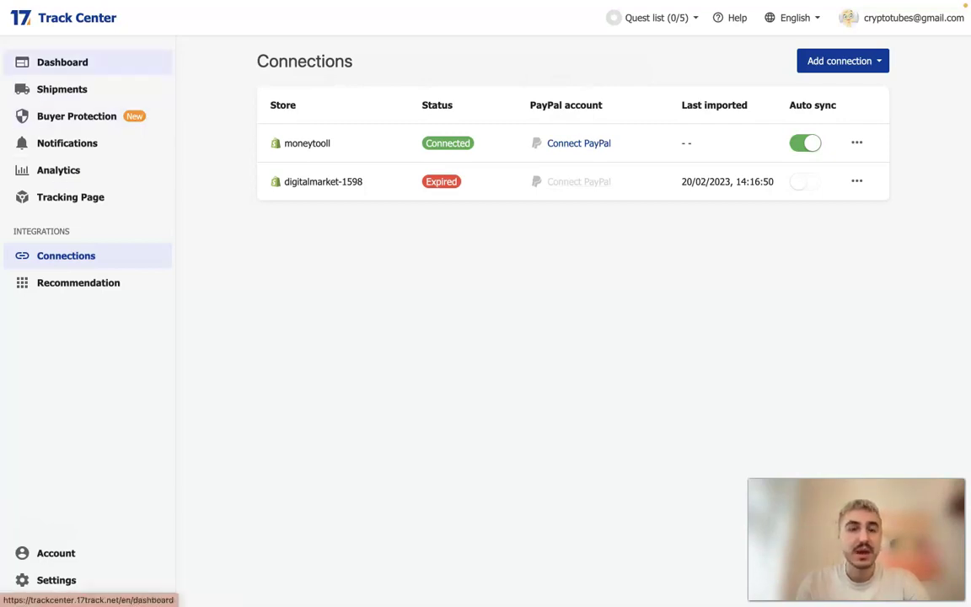
- Return to the Dashboard and view the Design tracking page learning-journey step
{"action": "left_click", "coordinate": [62, 62]}
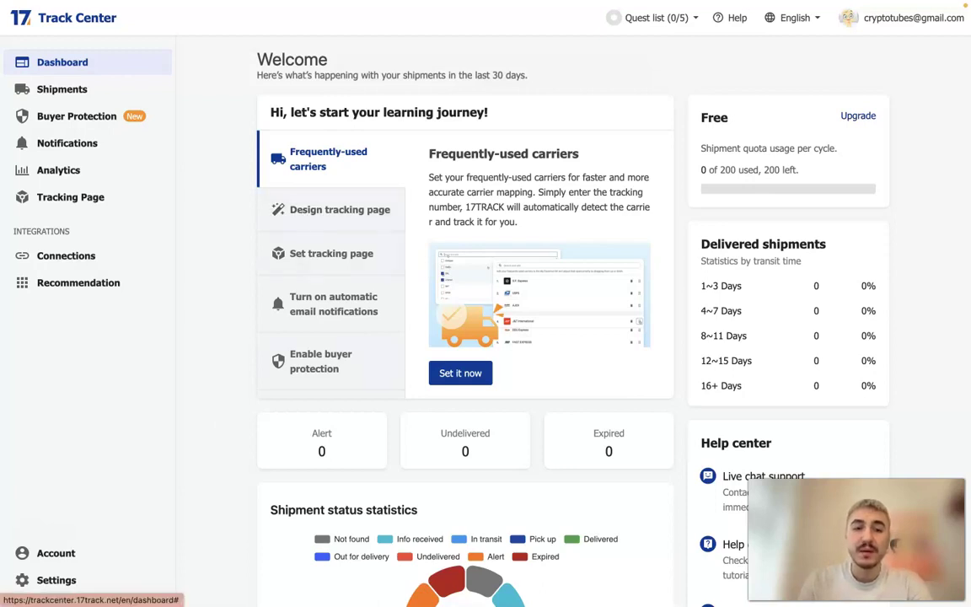
{"action": "left_click", "coordinate": [337, 209]}
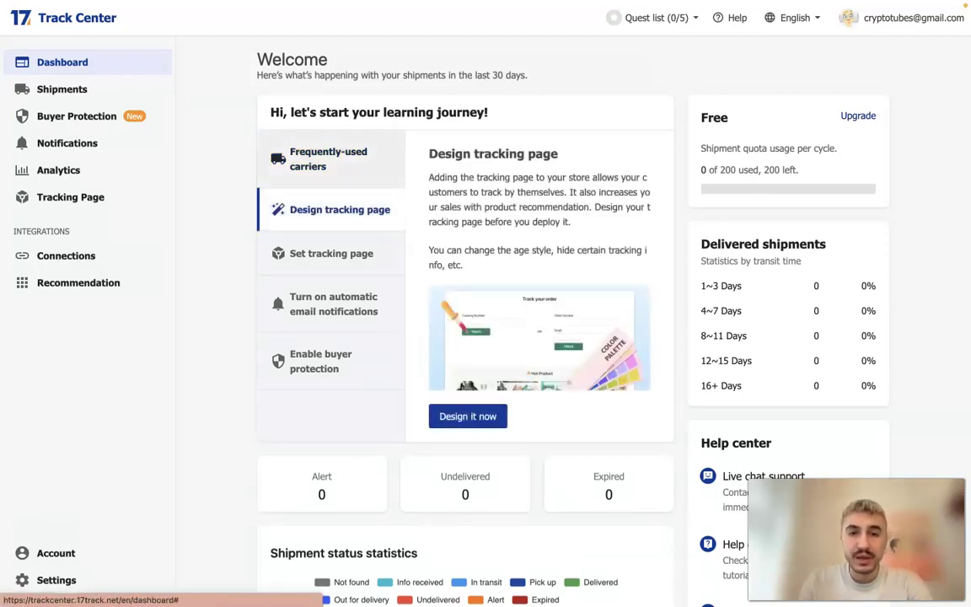
{"action": "scroll", "coordinate": [333, 303], "scroll_direction": "down", "scroll_amount": 1}
{"action": "scroll", "coordinate": [333, 304], "scroll_direction": "up", "scroll_amount": 1}
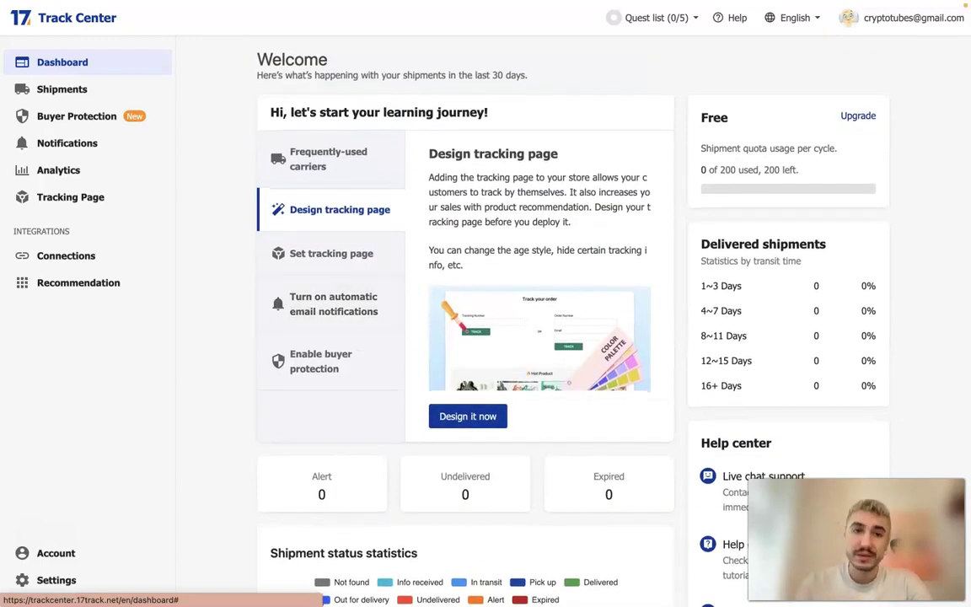
- Step through the Frequently-used carriers, Set tracking page, email notifications and Enable buyer protection steps
{"action": "left_click", "coordinate": [329, 158]}
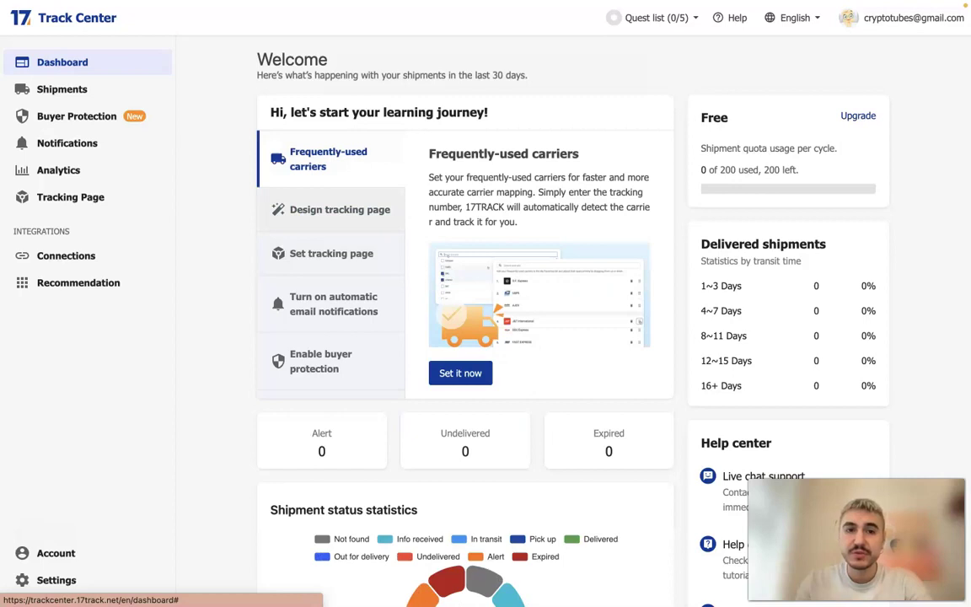
{"action": "left_click", "coordinate": [357, 266]}
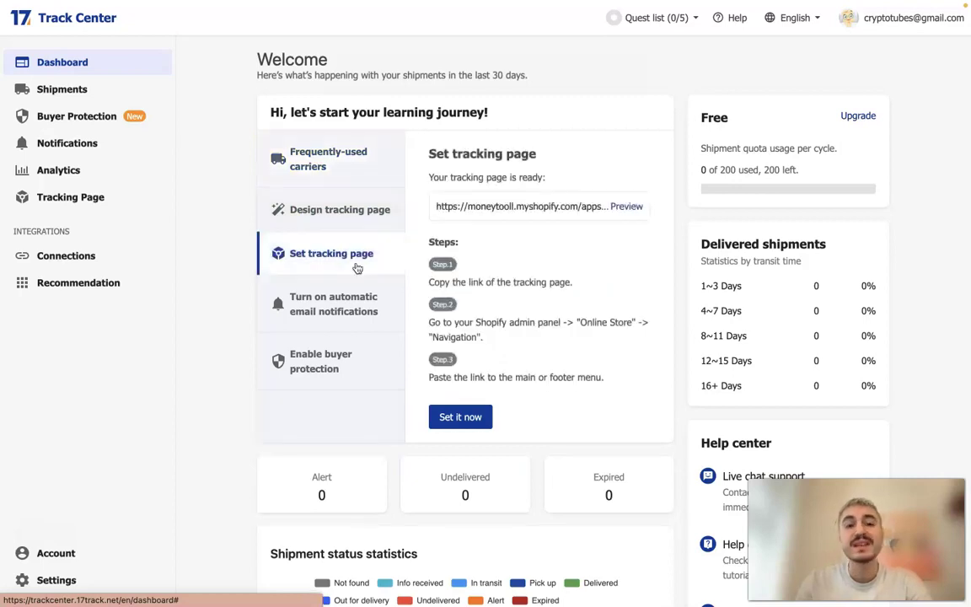
{"action": "left_click", "coordinate": [333, 303]}
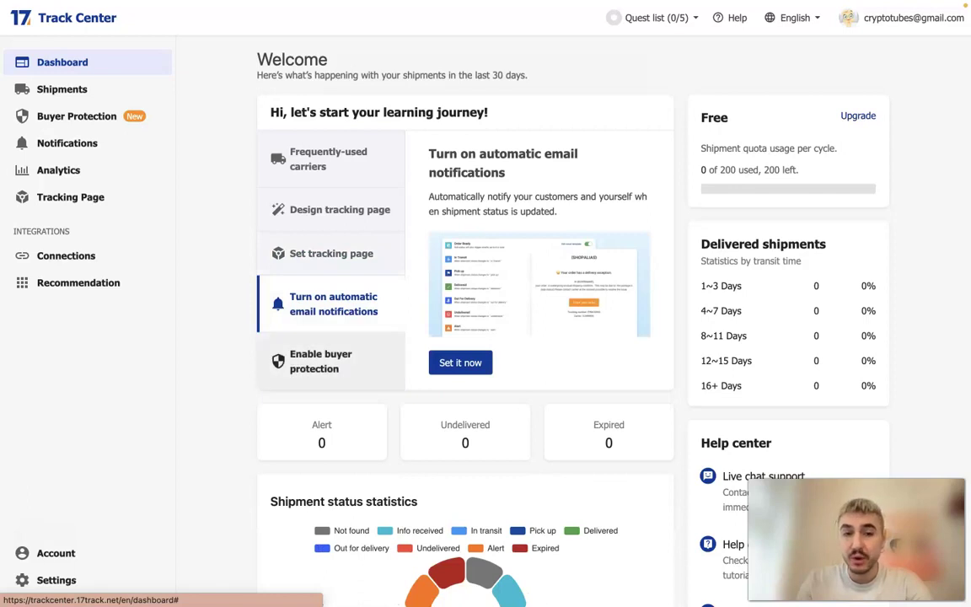
{"action": "left_click", "coordinate": [328, 361]}
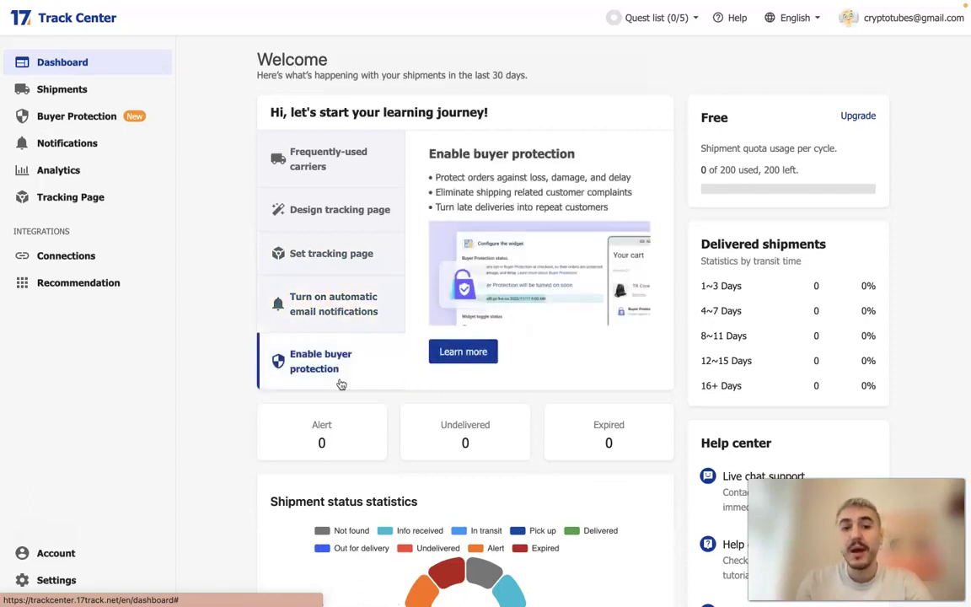
- Scroll the Dashboard to review zero shipments, empty status statistics and recommended partner apps
{"action": "scroll", "coordinate": [433, 460], "scroll_direction": "down", "scroll_amount": 3}
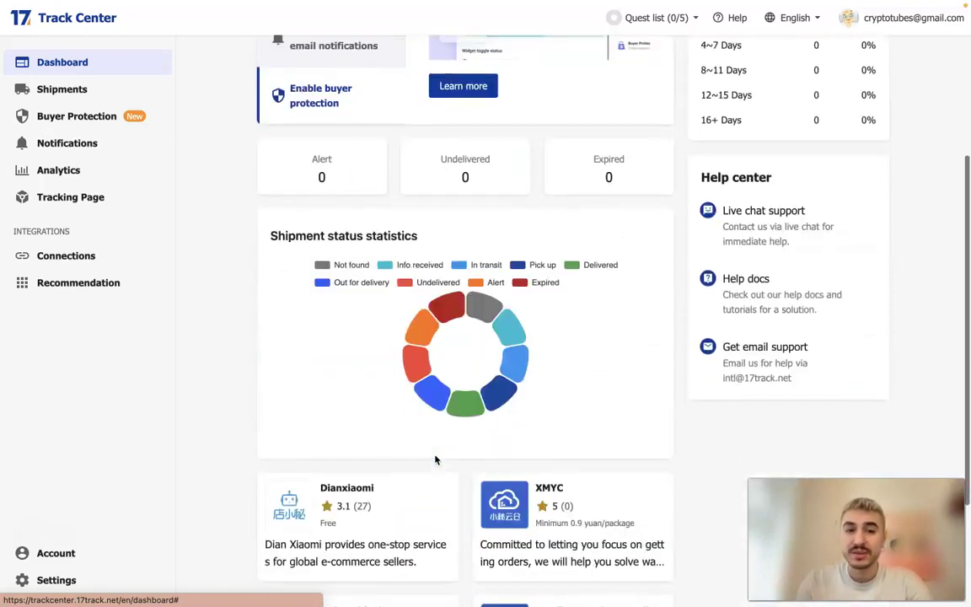
{"action": "scroll", "coordinate": [435, 460], "scroll_direction": "up", "scroll_amount": 3}
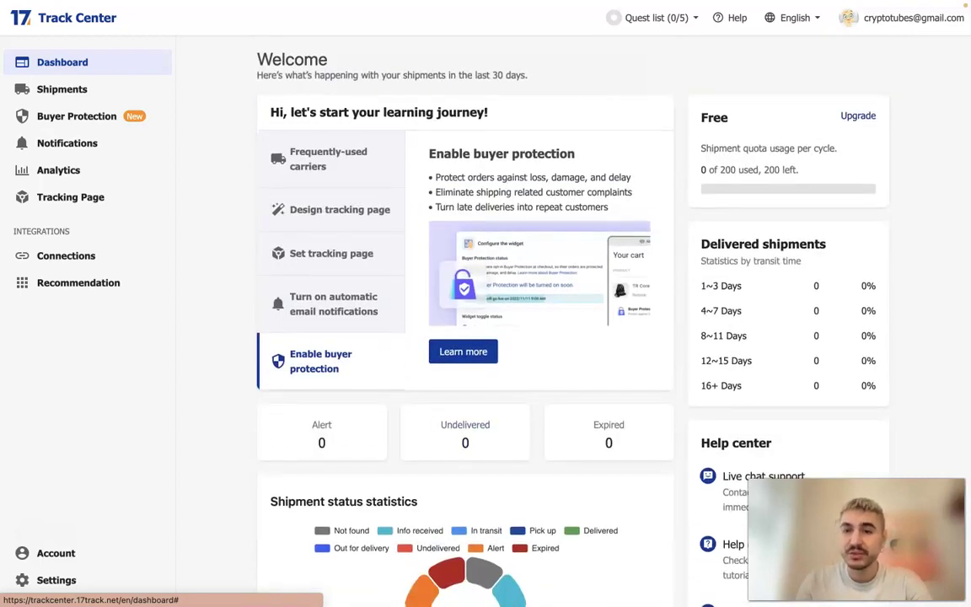
{"action": "scroll", "coordinate": [436, 459], "scroll_direction": "down", "scroll_amount": 3}
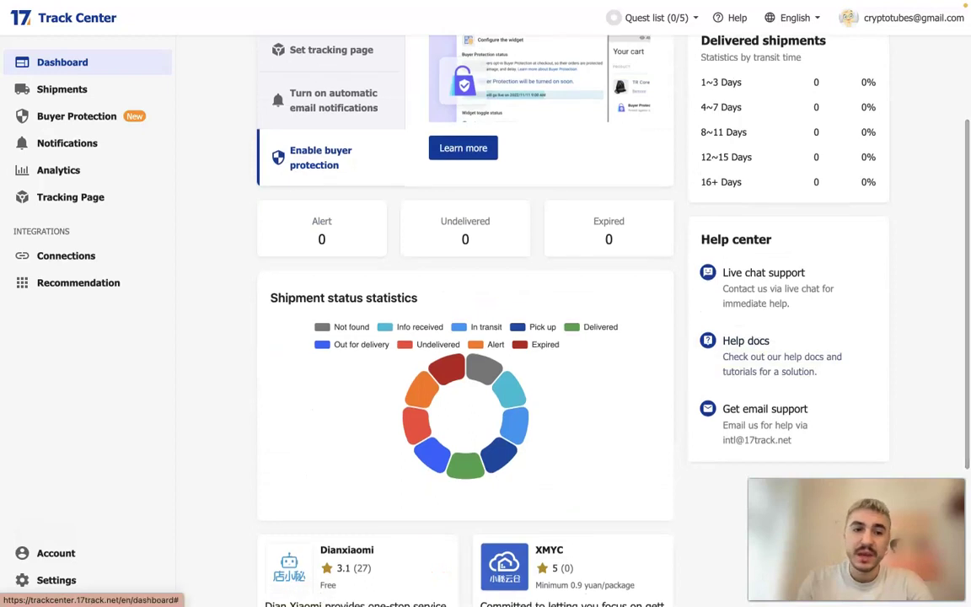
{"action": "scroll", "coordinate": [506, 337], "scroll_direction": "down", "scroll_amount": 1}
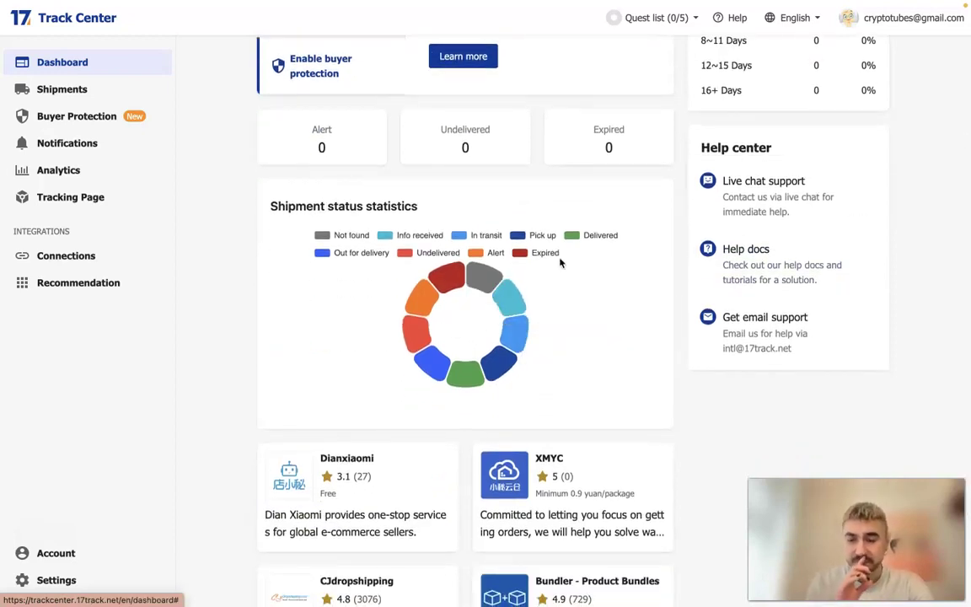
{"action": "scroll", "coordinate": [560, 263], "scroll_direction": "down", "scroll_amount": 2}
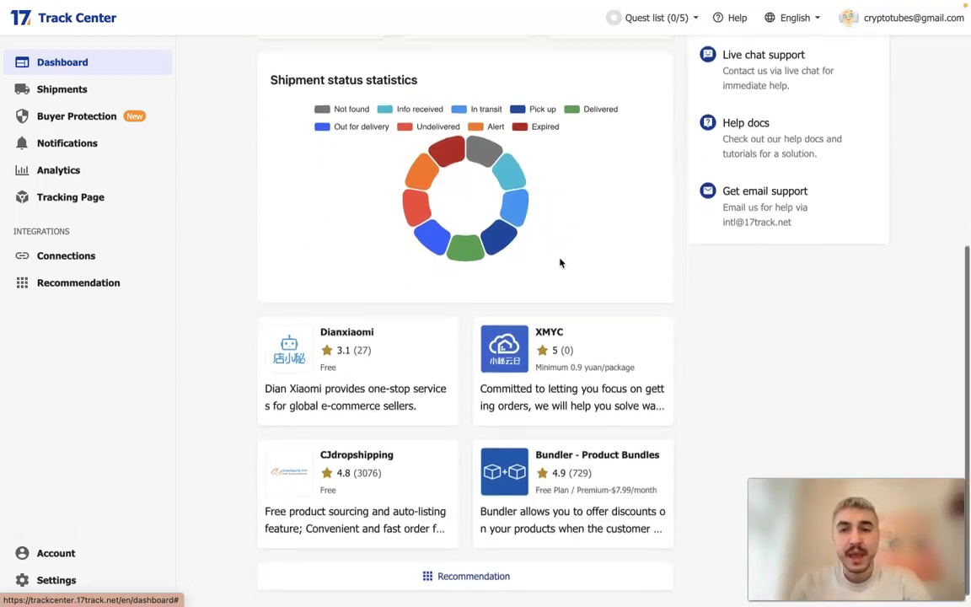
{"action": "scroll", "coordinate": [560, 263], "scroll_direction": "up", "scroll_amount": 2}
{"action": "scroll", "coordinate": [561, 263], "scroll_direction": "down", "scroll_amount": 2}
{"action": "scroll", "coordinate": [582, 266], "scroll_direction": "down", "scroll_amount": 1}
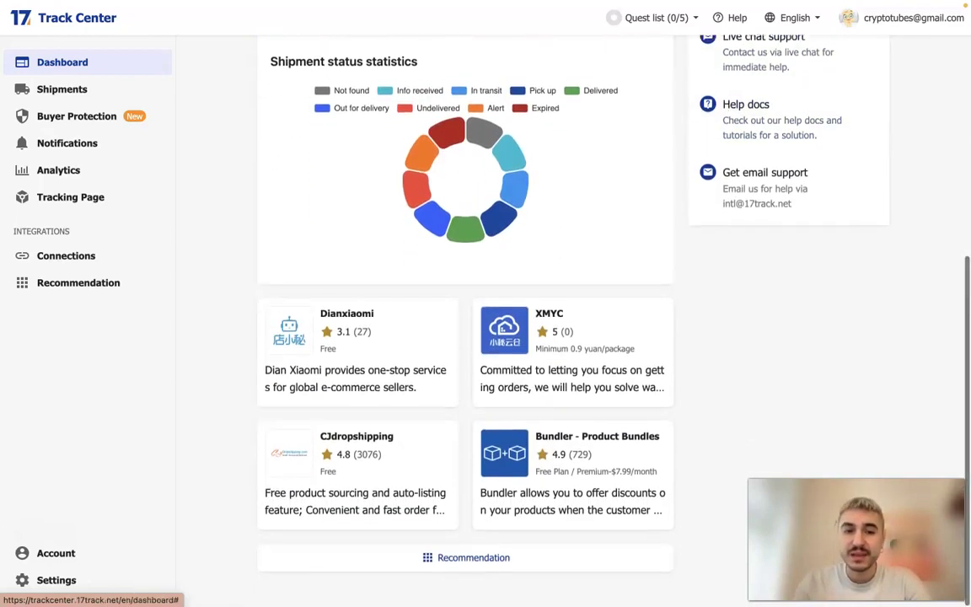
{"action": "scroll", "coordinate": [610, 270], "scroll_direction": "up", "scroll_amount": 5}
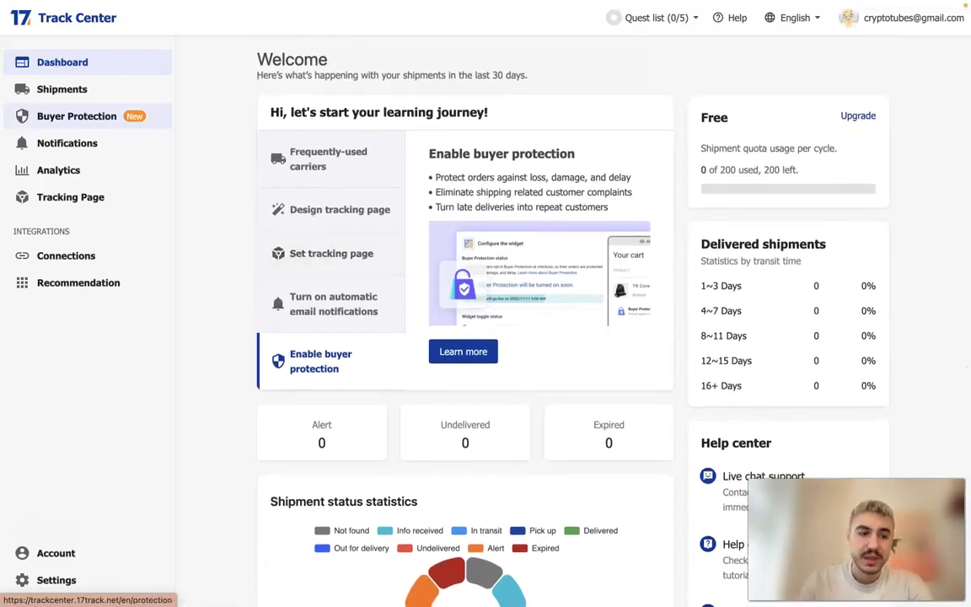
- Open Shipments, which shows zero shipments in every status and no results
{"action": "left_click", "coordinate": [89, 91]}
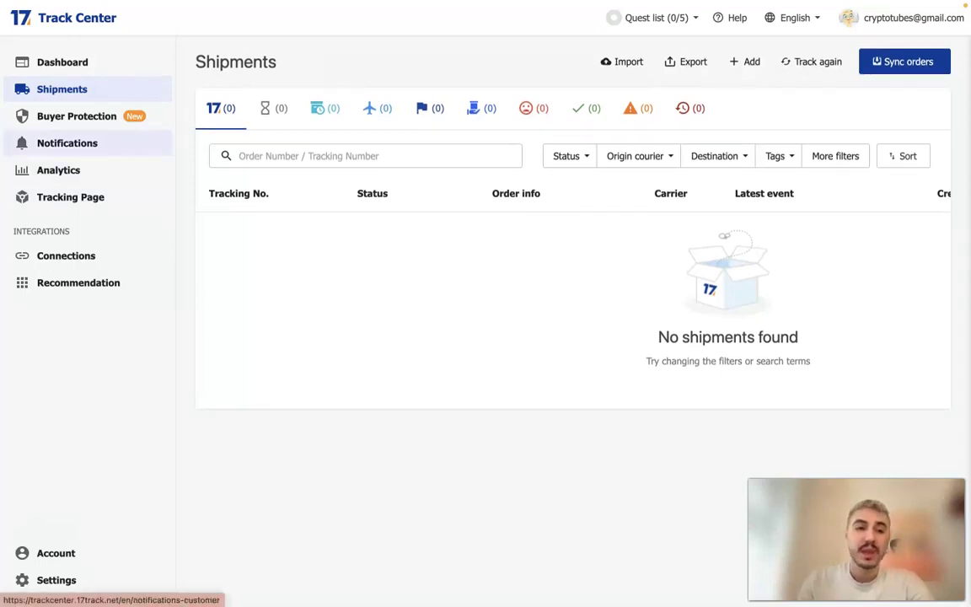
- Open Buyer Protection and scroll through the Connect your bank and Configure the widget sections
{"action": "left_click", "coordinate": [97, 123]}
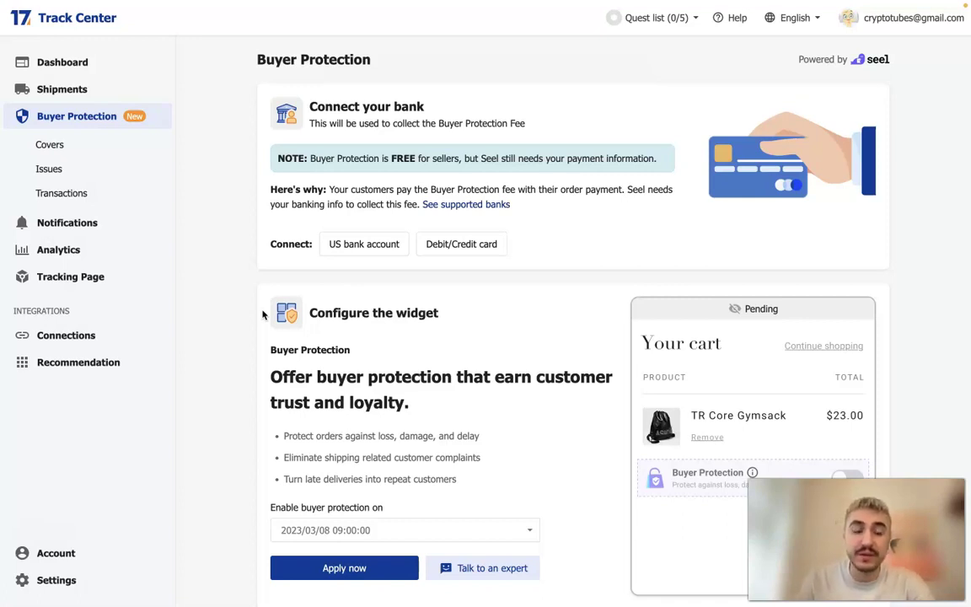
{"action": "scroll", "coordinate": [262, 314], "scroll_direction": "down", "scroll_amount": 1}
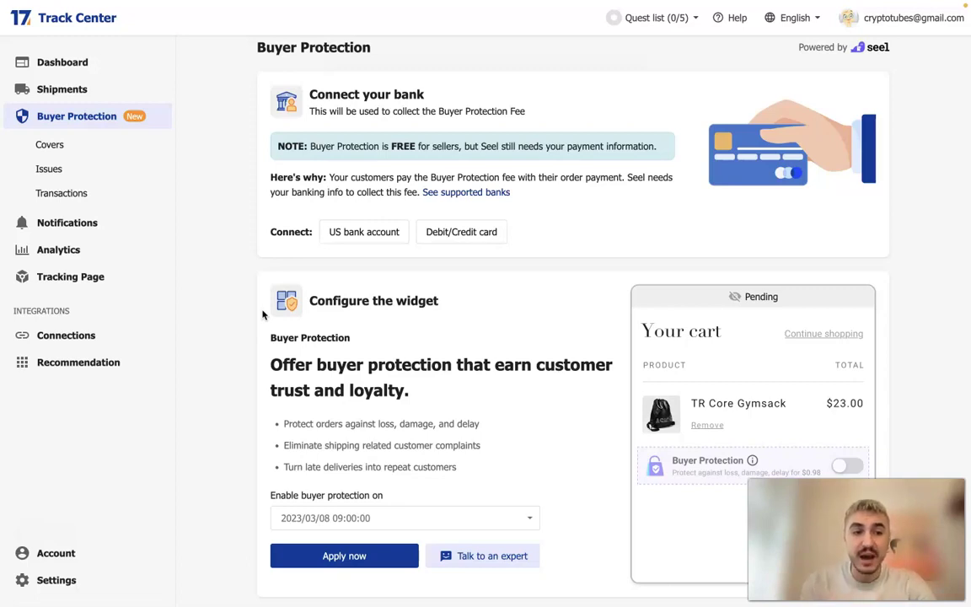
{"action": "scroll", "coordinate": [262, 314], "scroll_direction": "down", "scroll_amount": 1}
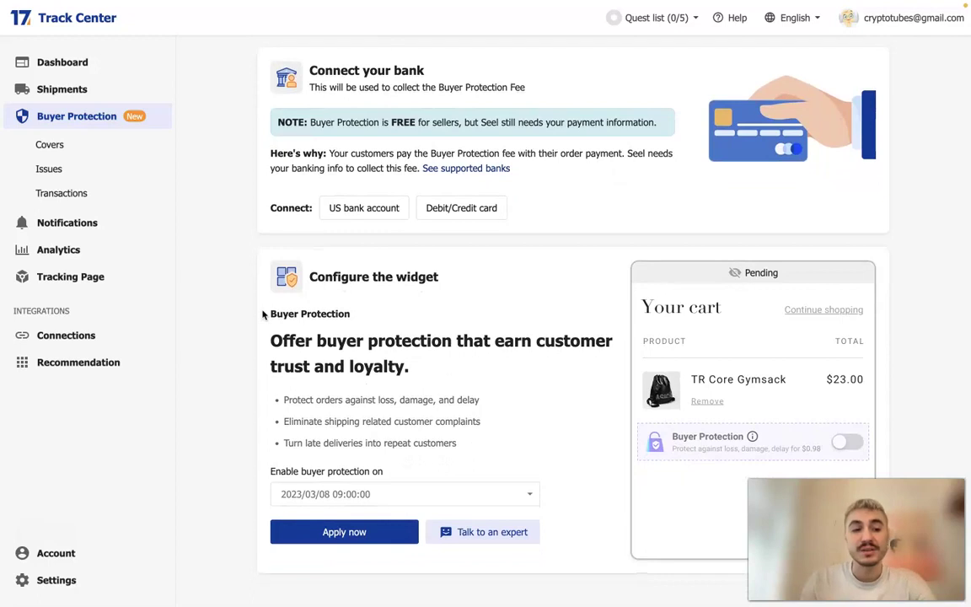
- Scroll back and forth through the Buyer Protection bank and widget sections
{"action": "scroll", "coordinate": [262, 314], "scroll_direction": "up", "scroll_amount": 1}
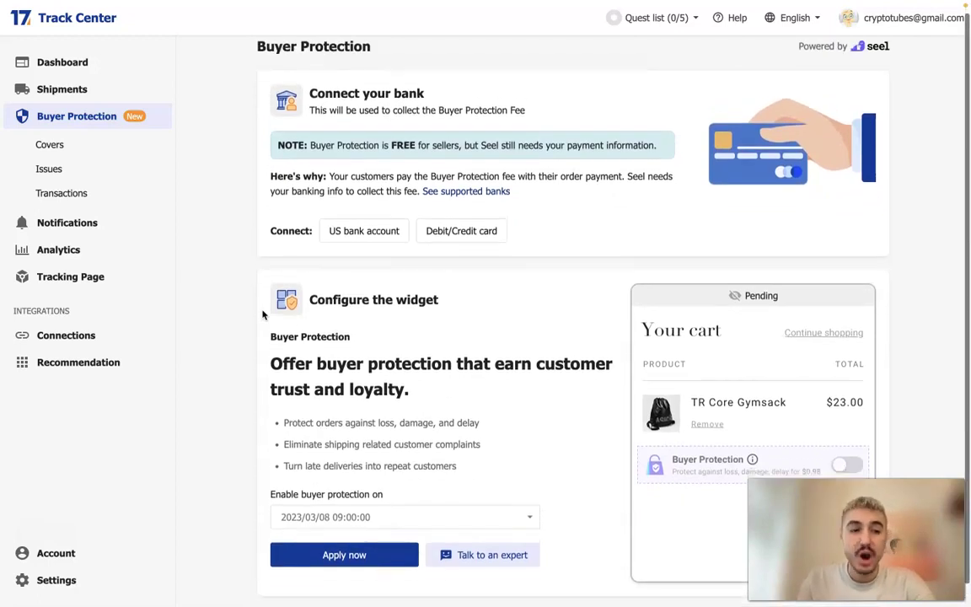
{"action": "scroll", "coordinate": [262, 315], "scroll_direction": "down", "scroll_amount": 1}
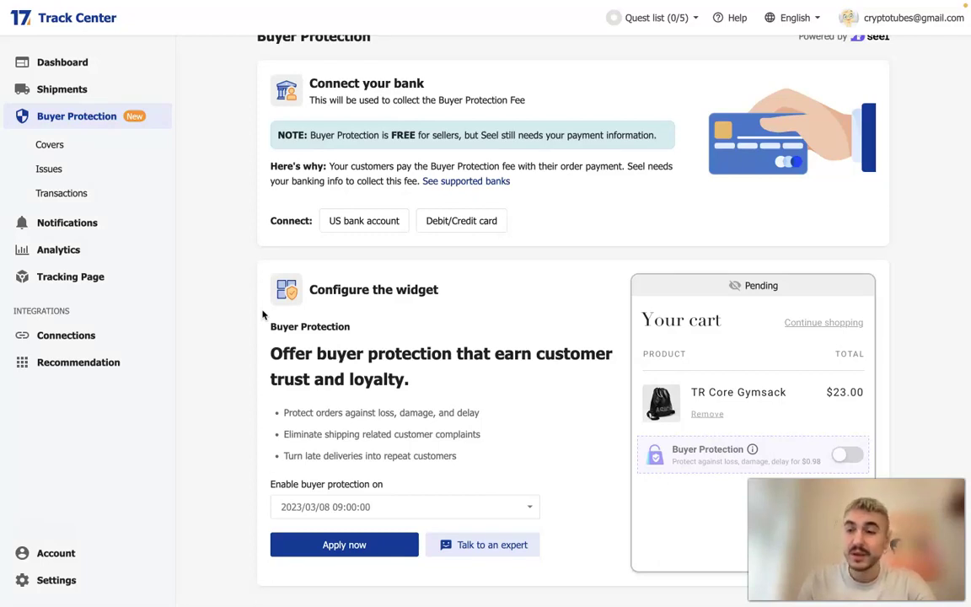
{"action": "scroll", "coordinate": [262, 314], "scroll_direction": "down", "scroll_amount": 1}
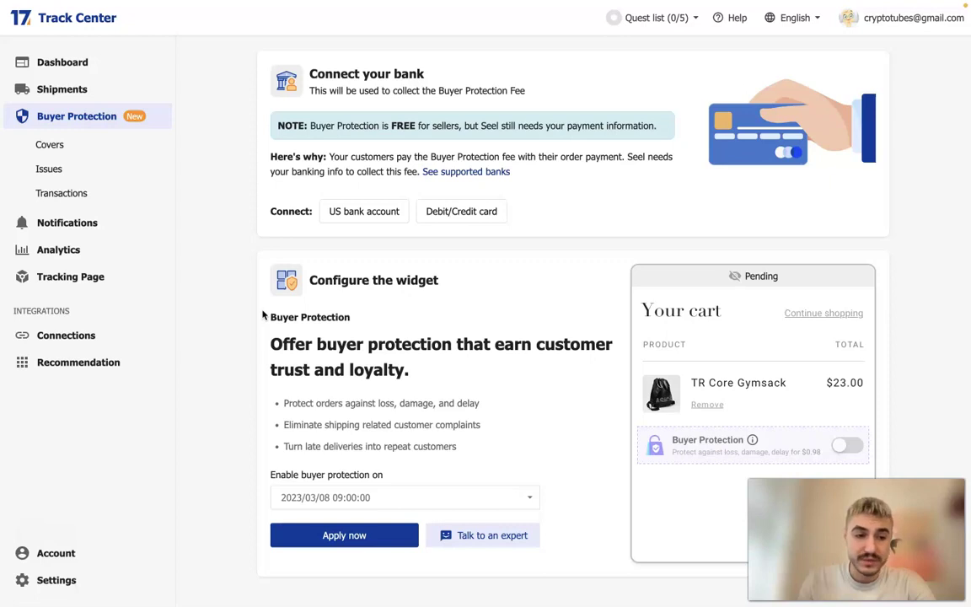
{"action": "scroll", "coordinate": [262, 314], "scroll_direction": "down", "scroll_amount": 1}
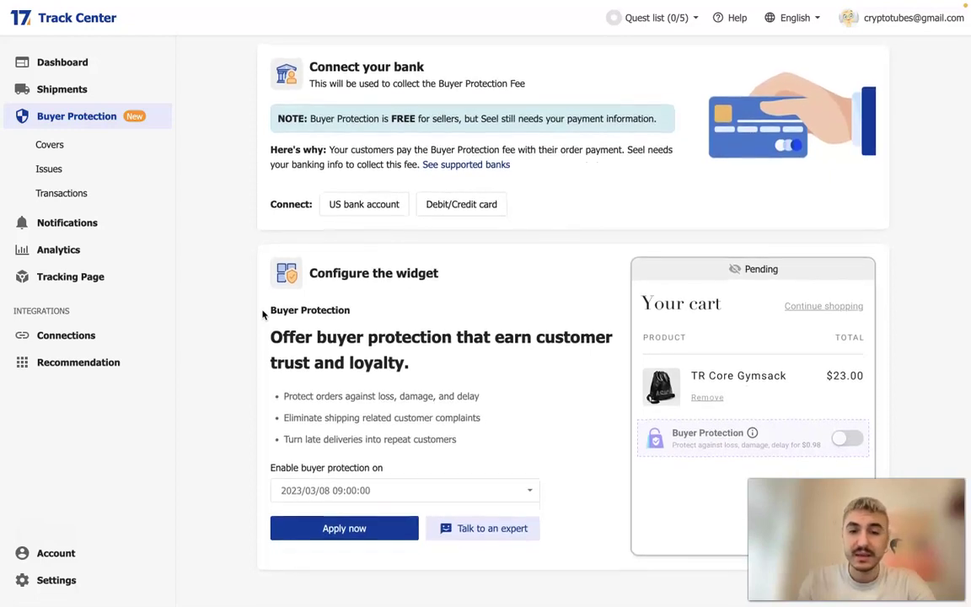
{"action": "scroll", "coordinate": [262, 315], "scroll_direction": "up", "scroll_amount": 2}
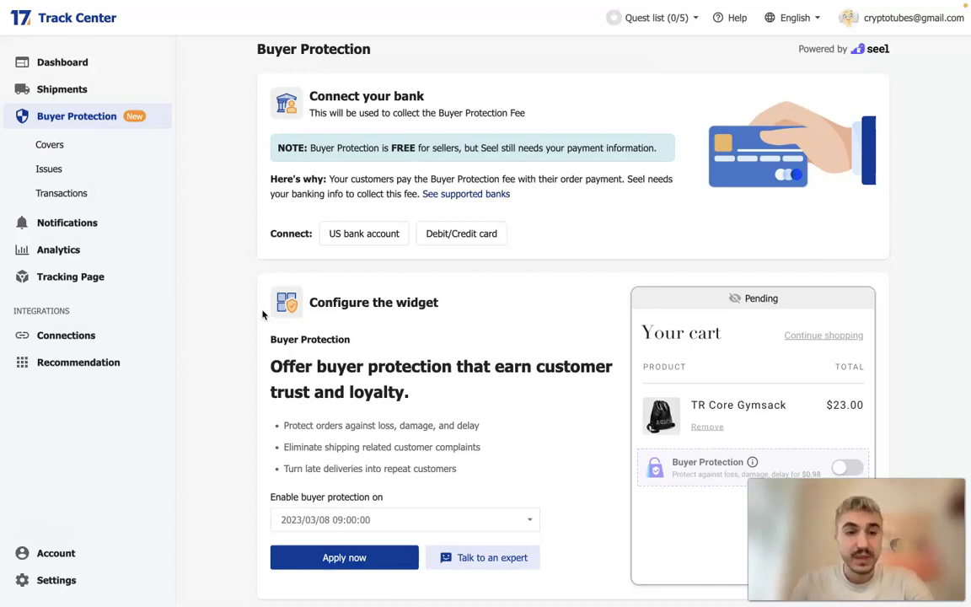
{"action": "scroll", "coordinate": [262, 314], "scroll_direction": "up", "scroll_amount": 1}
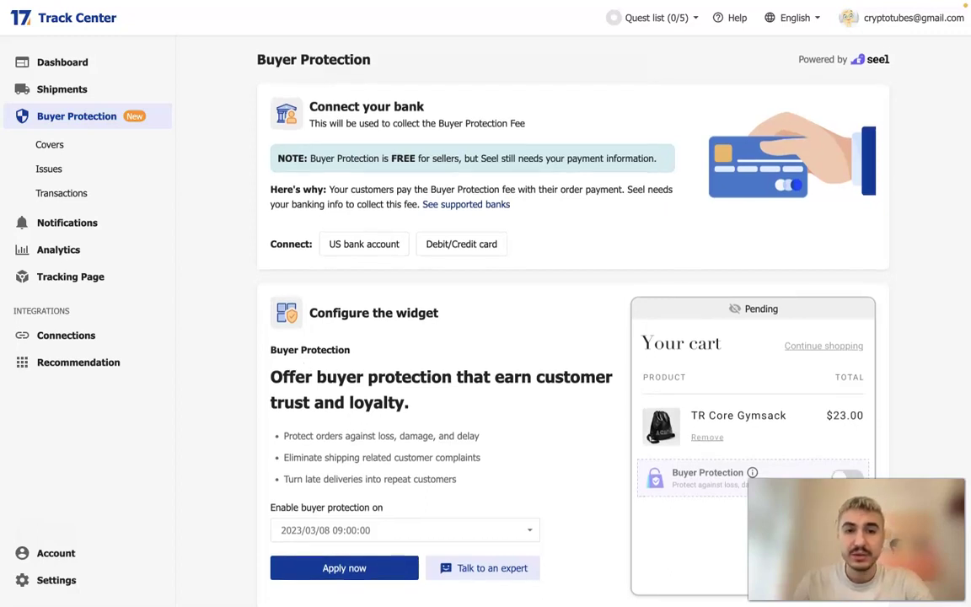
{"action": "scroll", "coordinate": [570, 234], "scroll_direction": "down", "scroll_amount": 2}
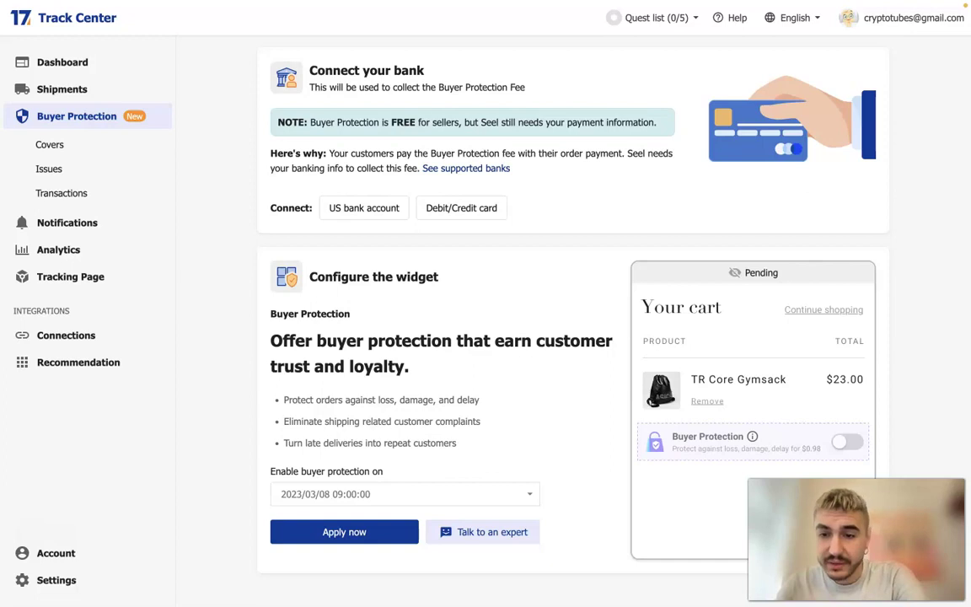
{"action": "scroll", "coordinate": [617, 422], "scroll_direction": "up", "scroll_amount": 1}
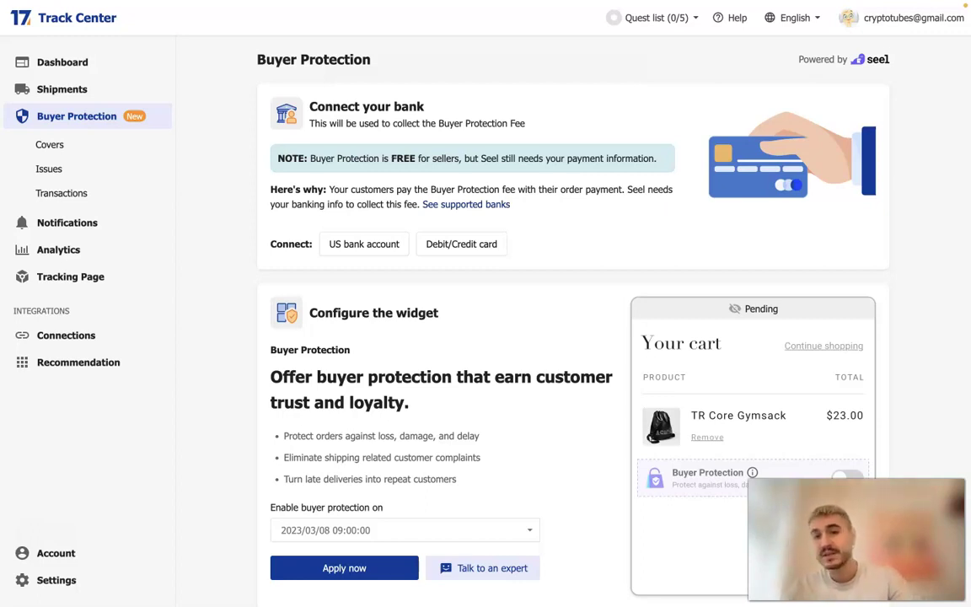
- Check the empty Buyer Protection Covers list, then the empty Transactions billing table
{"action": "scroll", "coordinate": [548, 235], "scroll_direction": "down", "scroll_amount": 1}
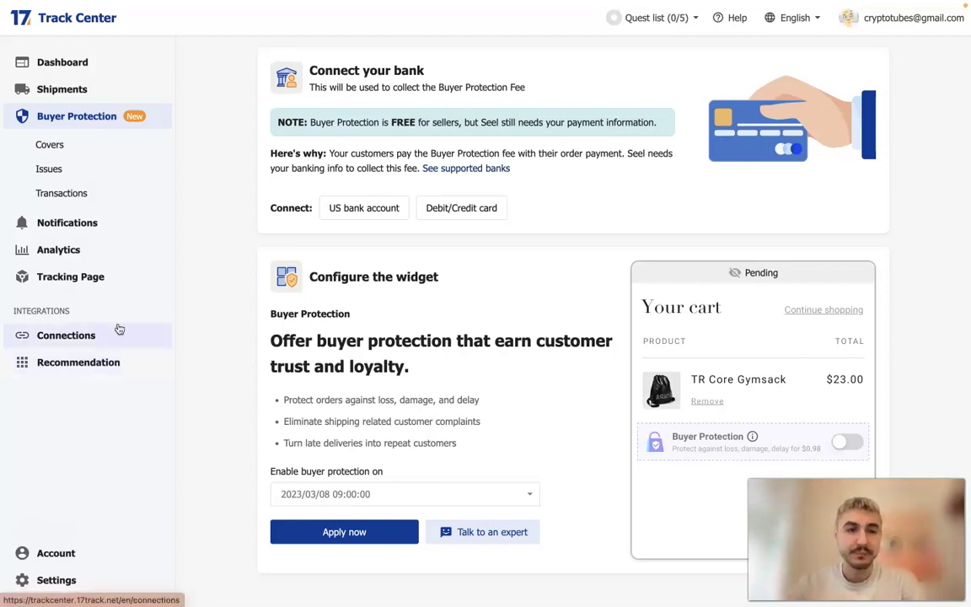
{"action": "left_click", "coordinate": [50, 144]}
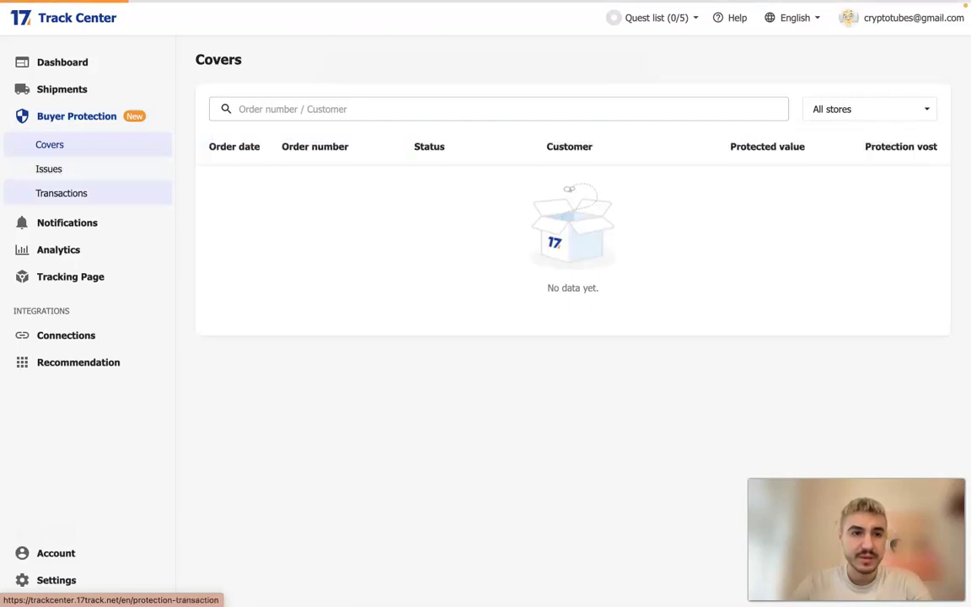
{"action": "left_click", "coordinate": [61, 193]}
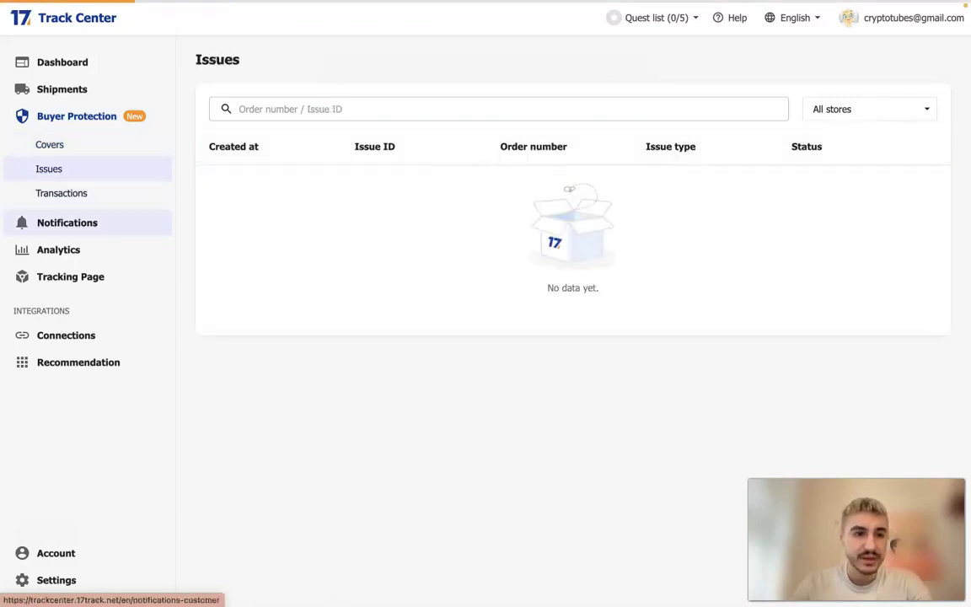
- Open Notifications to review status-change emails such as Info received and In transit
{"action": "left_click", "coordinate": [71, 231]}
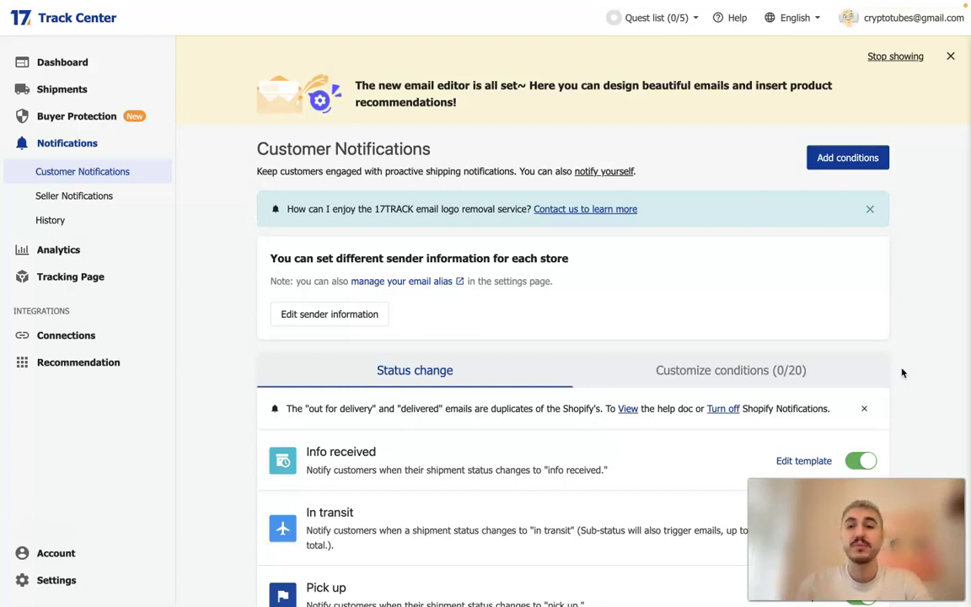
{"action": "scroll", "coordinate": [901, 372], "scroll_direction": "down", "scroll_amount": 5}
{"action": "scroll", "coordinate": [902, 372], "scroll_direction": "up", "scroll_amount": 5}
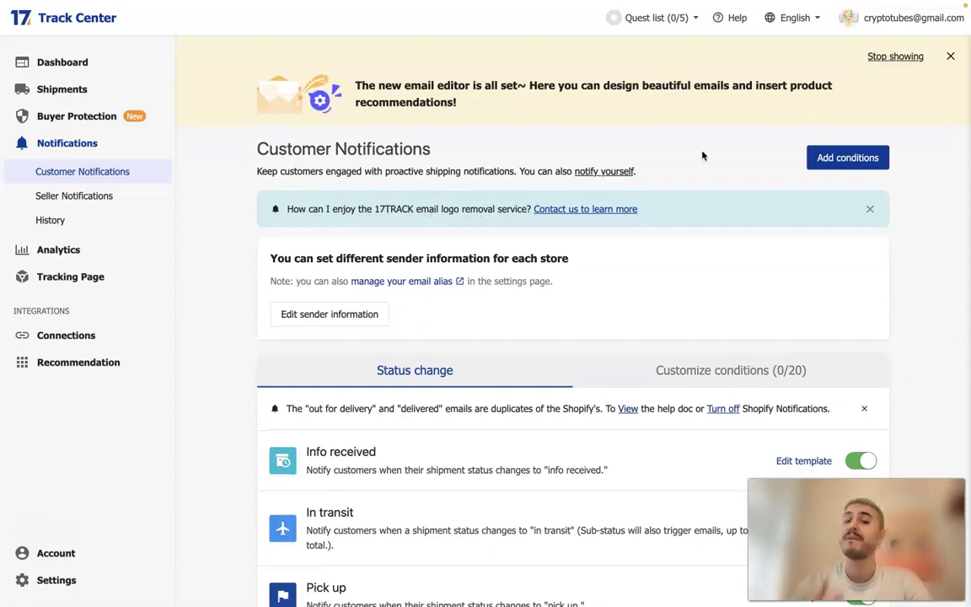
- Open Analytics and scroll the charts showing zero page views, unique visitors and marketing clicks
{"action": "left_click", "coordinate": [58, 249]}
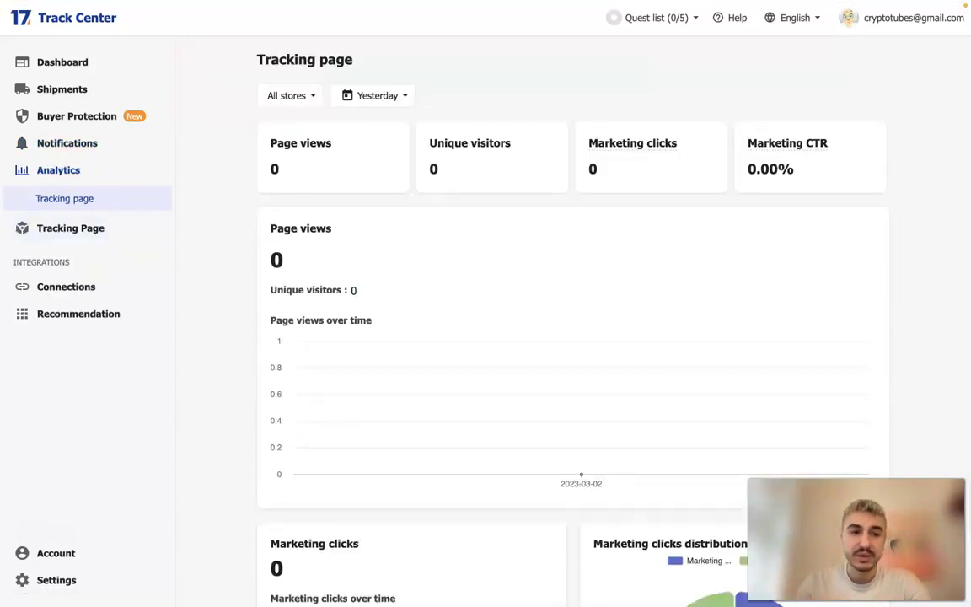
{"action": "scroll", "coordinate": [455, 340], "scroll_direction": "down", "scroll_amount": 1}
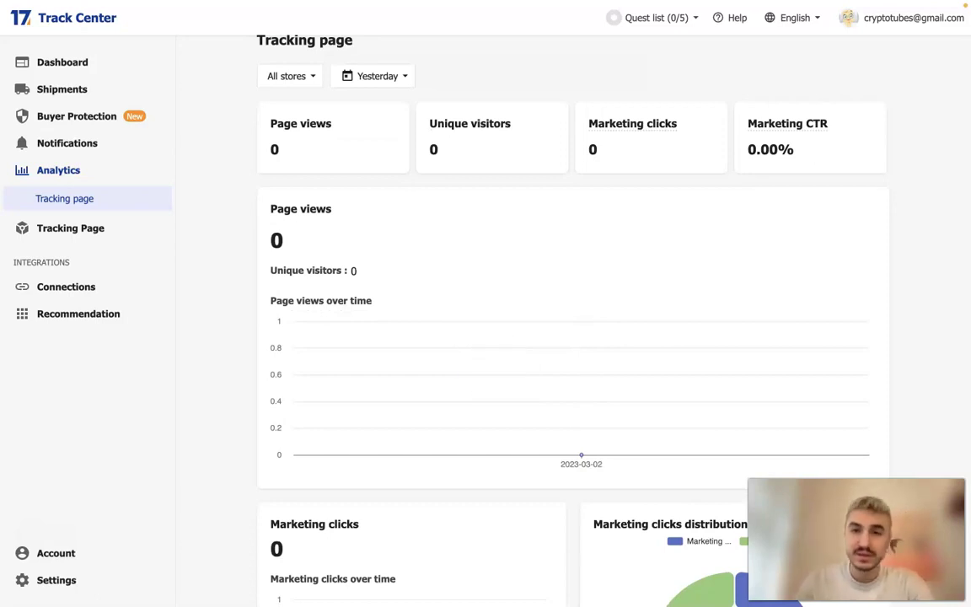
{"action": "scroll", "coordinate": [643, 205], "scroll_direction": "down", "scroll_amount": 3}
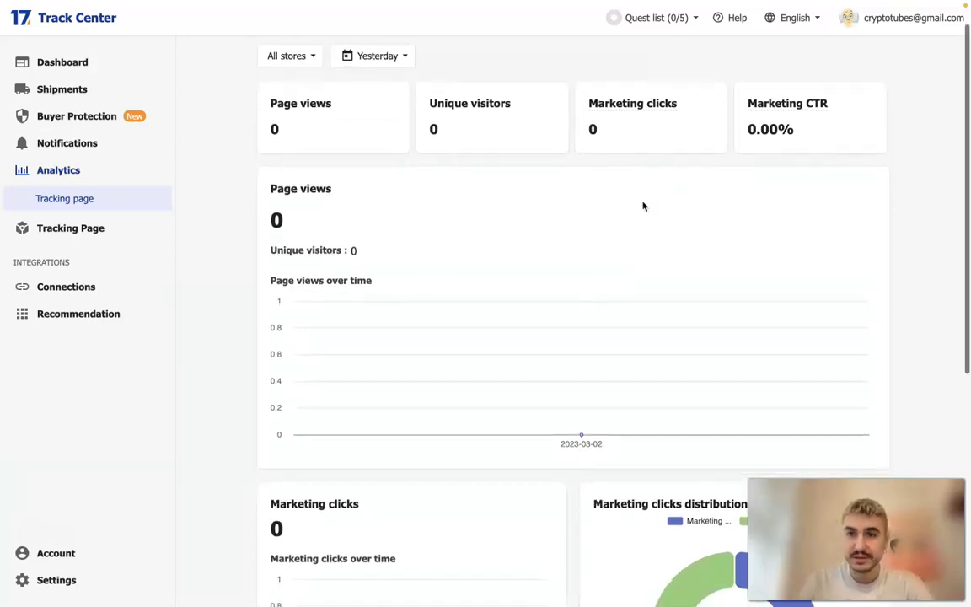
{"action": "scroll", "coordinate": [643, 205], "scroll_direction": "up", "scroll_amount": 3}
{"action": "scroll", "coordinate": [643, 206], "scroll_direction": "down", "scroll_amount": 2}
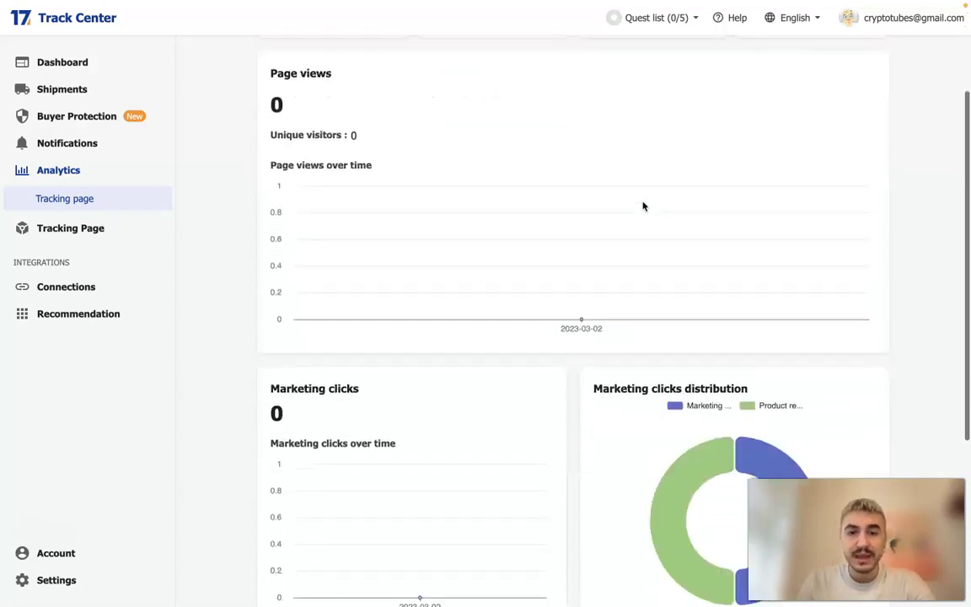
{"action": "scroll", "coordinate": [643, 206], "scroll_direction": "down", "scroll_amount": 4}
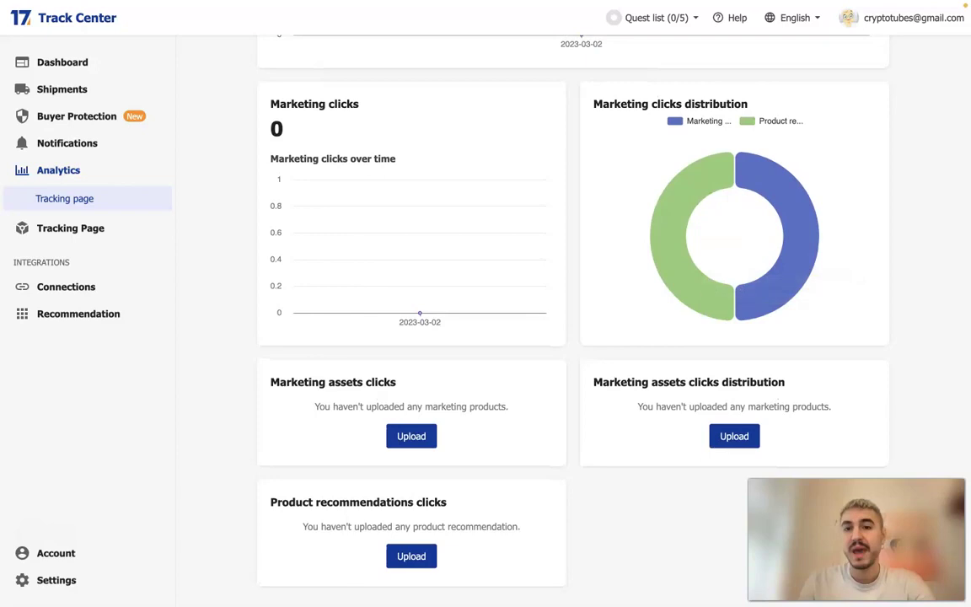
{"action": "scroll", "coordinate": [564, 466], "scroll_direction": "up", "scroll_amount": 2}
{"action": "scroll", "coordinate": [563, 466], "scroll_direction": "up", "scroll_amount": 1}
{"action": "scroll", "coordinate": [564, 466], "scroll_direction": "up", "scroll_amount": 2}
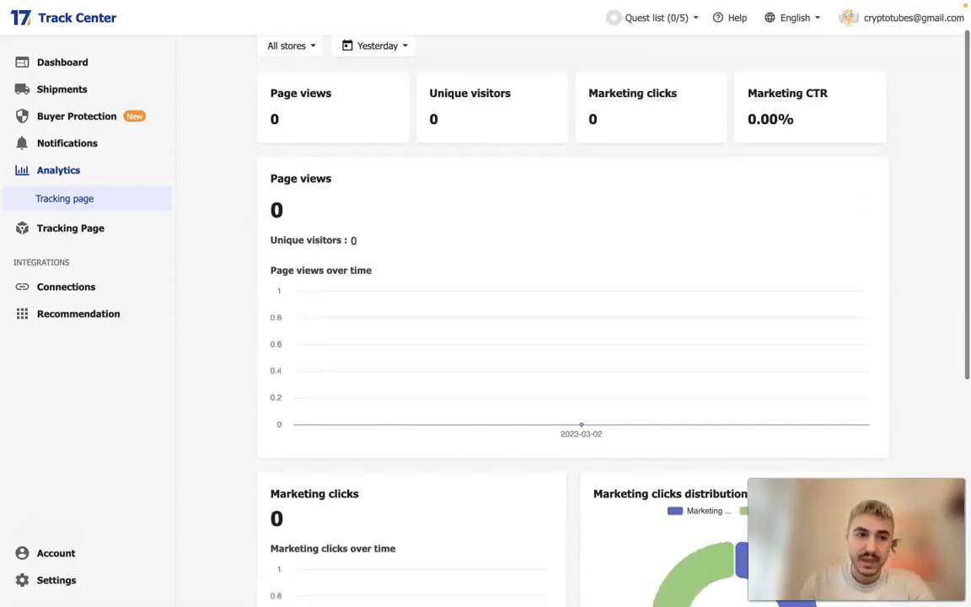
- Open Tracking Page and scroll to the three steps for adding the link to the store menu
{"action": "left_click", "coordinate": [64, 225]}
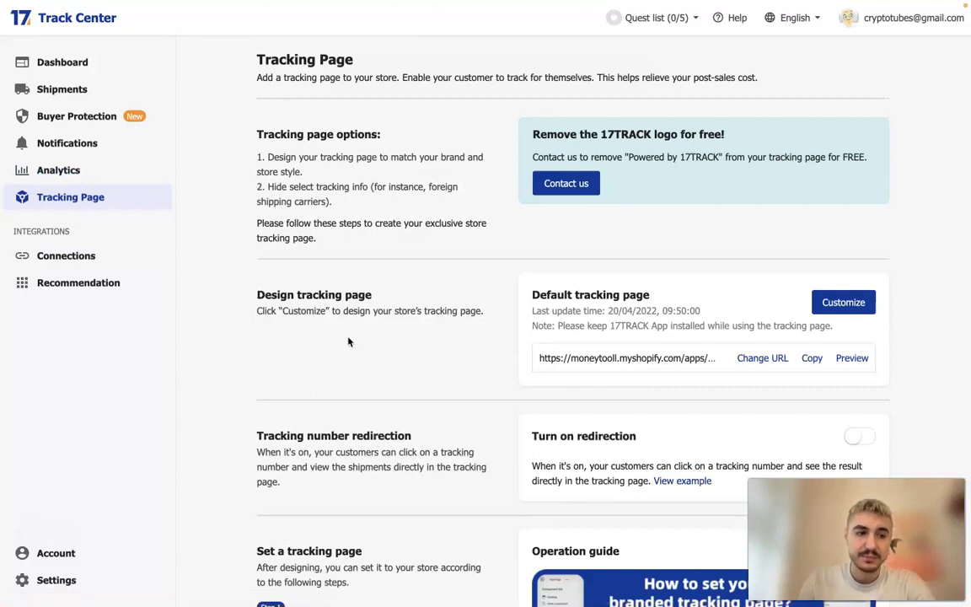
{"action": "scroll", "coordinate": [349, 341], "scroll_direction": "down", "scroll_amount": 1}
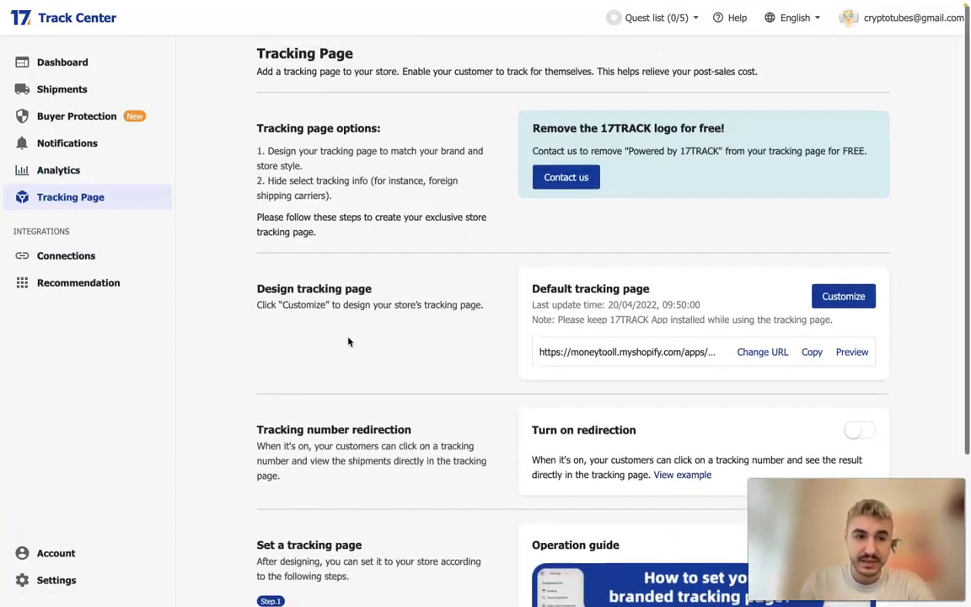
{"action": "scroll", "coordinate": [349, 342], "scroll_direction": "down", "scroll_amount": 1}
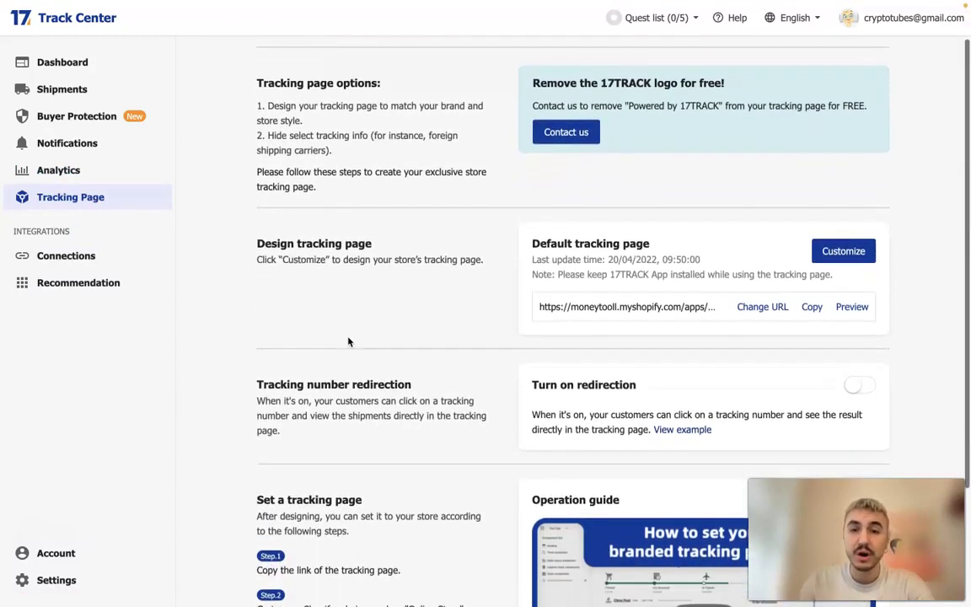
{"action": "scroll", "coordinate": [349, 341], "scroll_direction": "up", "scroll_amount": 1}
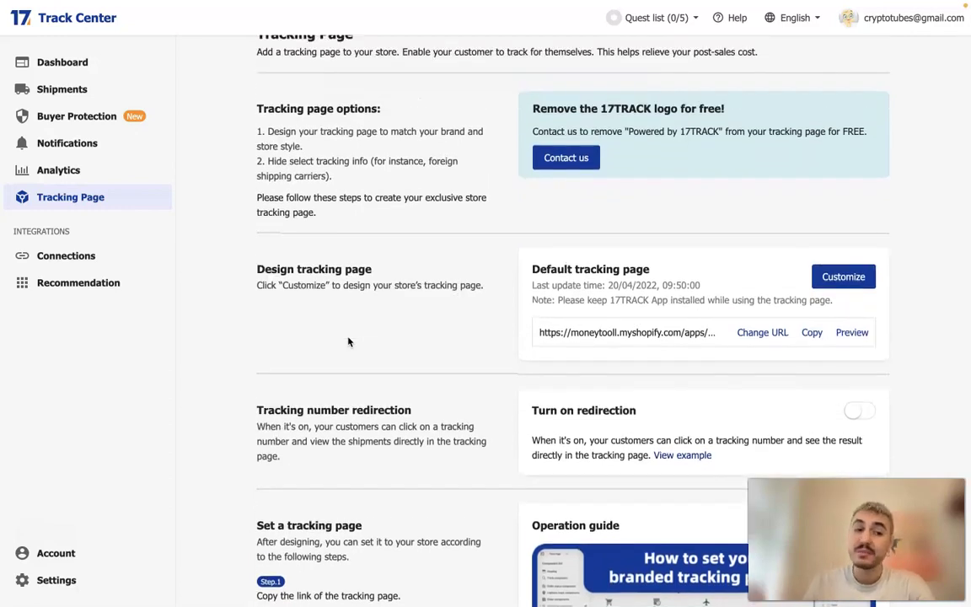
{"action": "scroll", "coordinate": [349, 341], "scroll_direction": "down", "scroll_amount": 2}
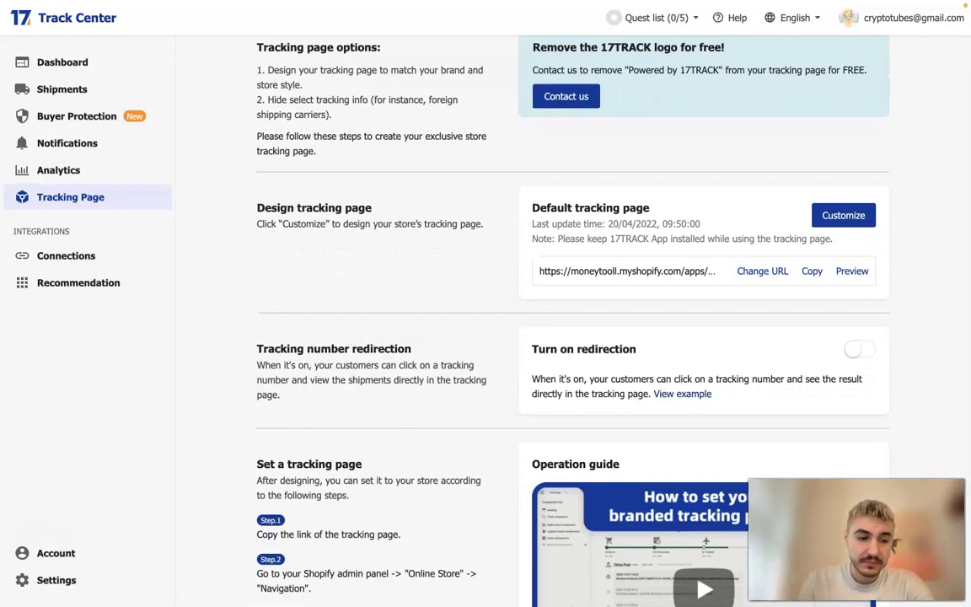
{"action": "scroll", "coordinate": [260, 379], "scroll_direction": "up", "scroll_amount": 1}
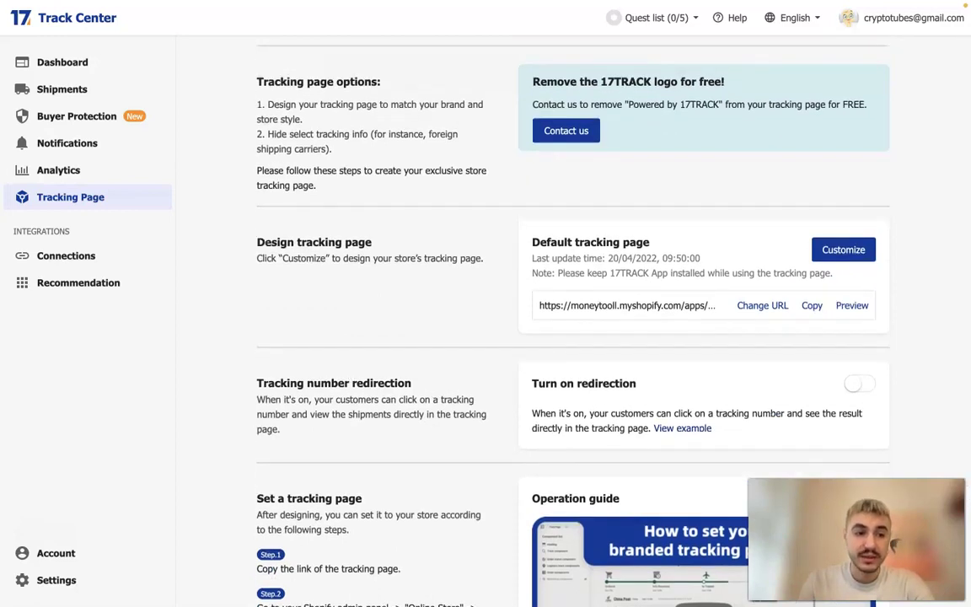
{"action": "scroll", "coordinate": [259, 324], "scroll_direction": "down", "scroll_amount": 3}
{"action": "scroll", "coordinate": [258, 324], "scroll_direction": "down", "scroll_amount": 1}
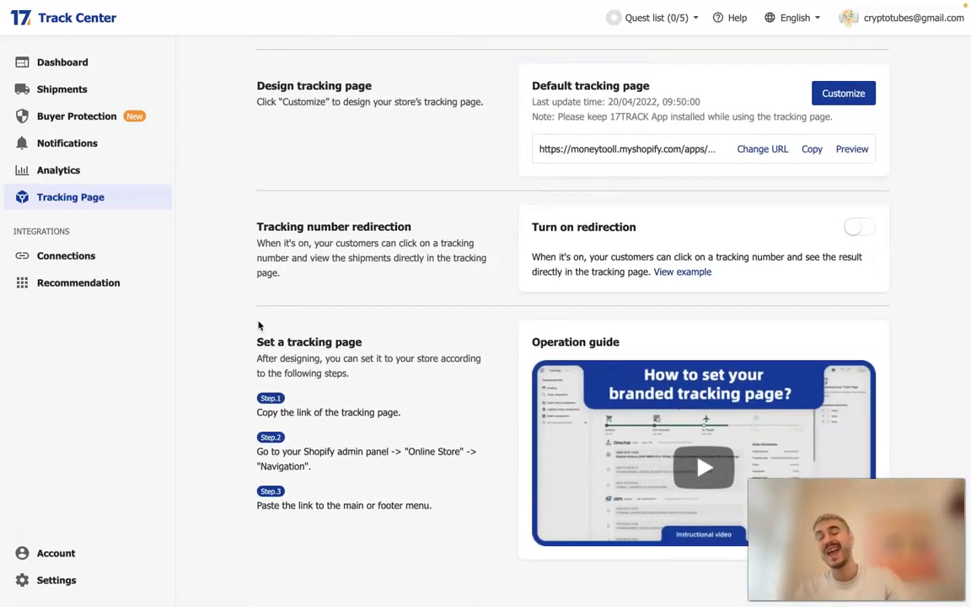